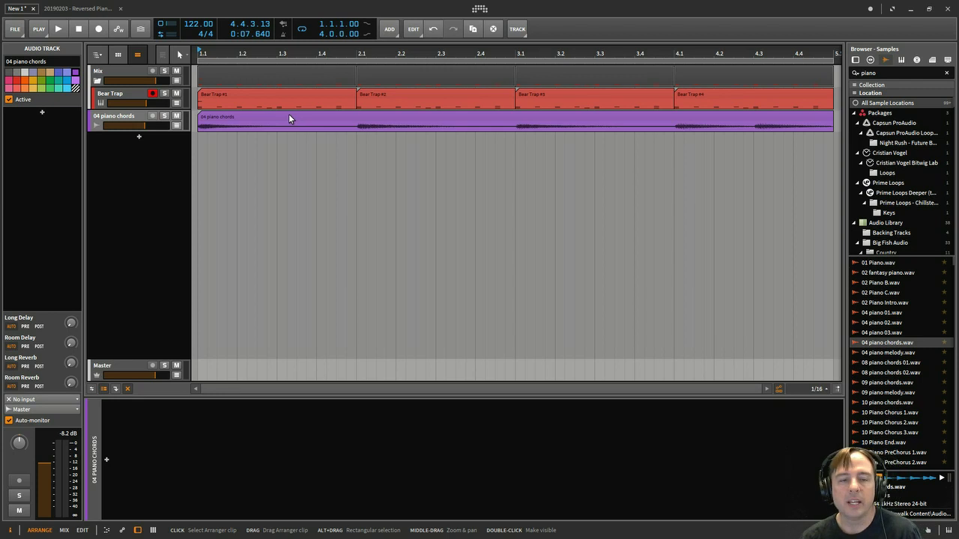
# Play back the drums and piano, then copy the 04 piano chords clip onto a new track
pyautogui.press('space')
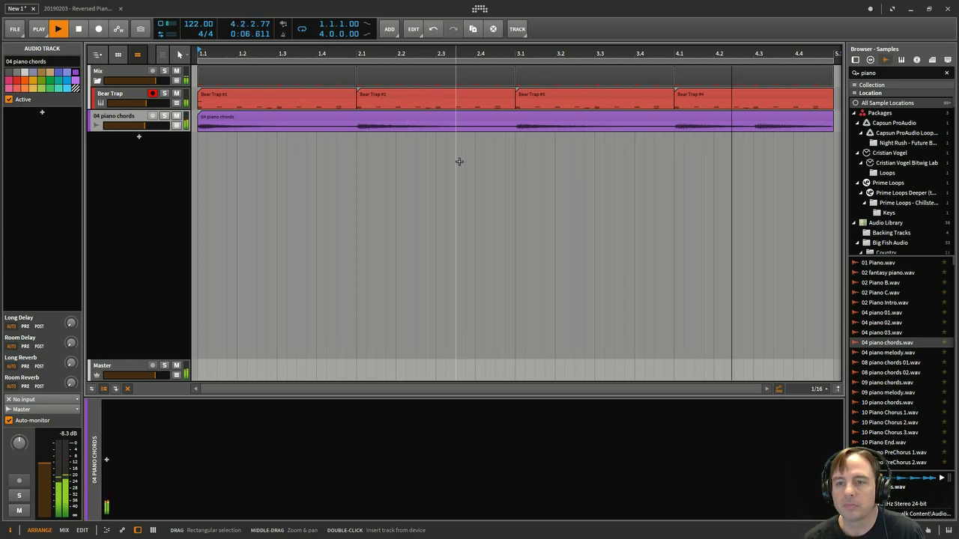
pyautogui.press('space')
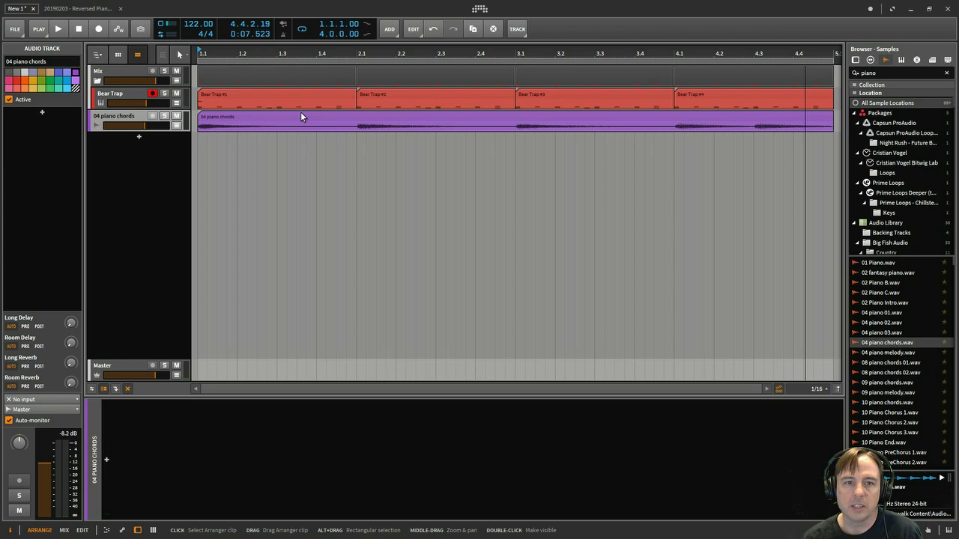
pyautogui.click(302, 117)
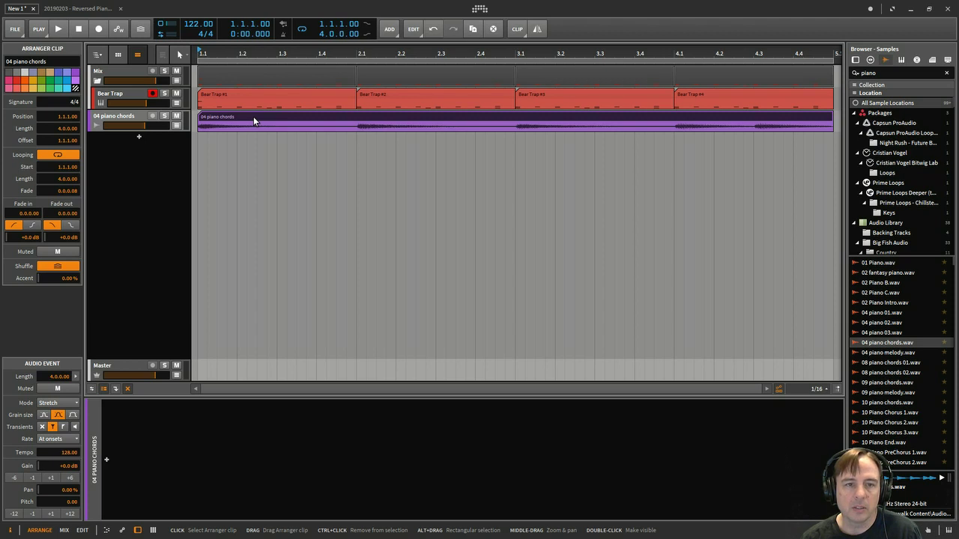
pyautogui.moveTo(253, 118); pyautogui.dragTo(253, 149)
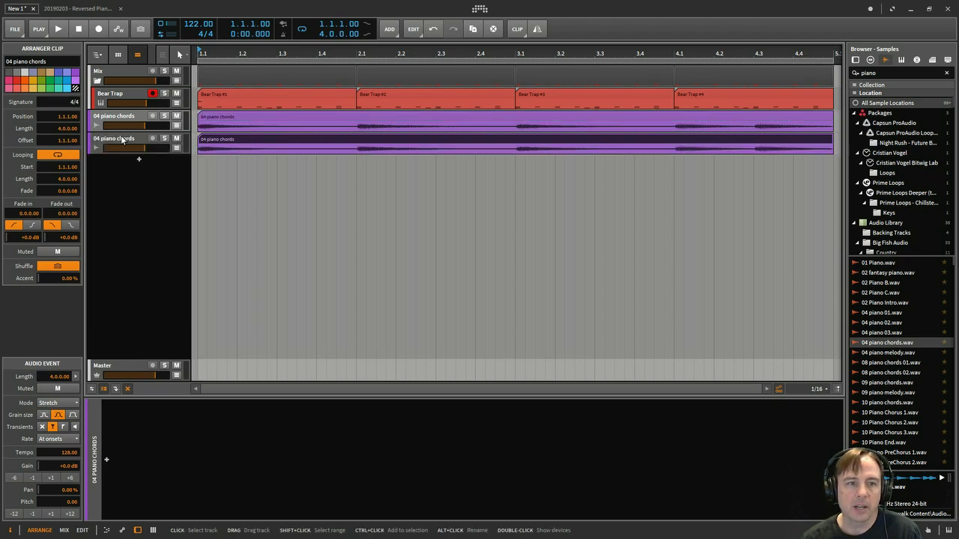
# Reorder the tracks so Bear Trap sits on top above both 04 piano chords tracks
pyautogui.click(122, 140)
pyautogui.keyDown('shift'); pyautogui.click(120, 117); pyautogui.keyUp('shift')
pyautogui.moveTo(119, 117); pyautogui.dragTo(129, 93)
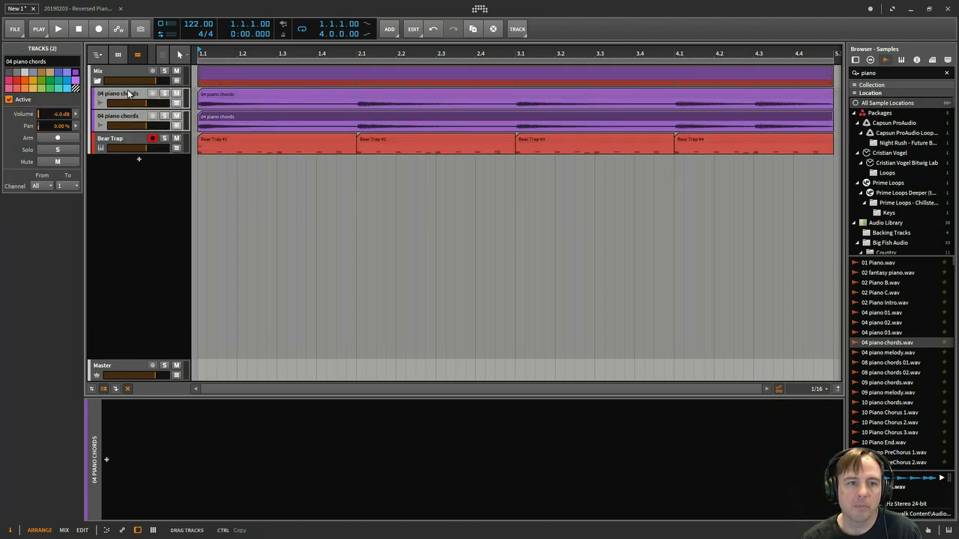
pyautogui.click(129, 93)
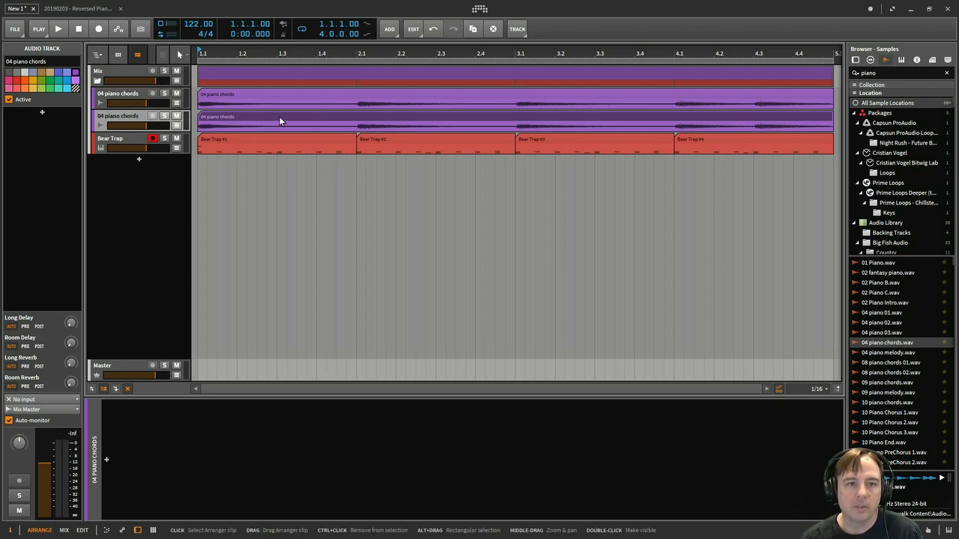
pyautogui.click(150, 142)
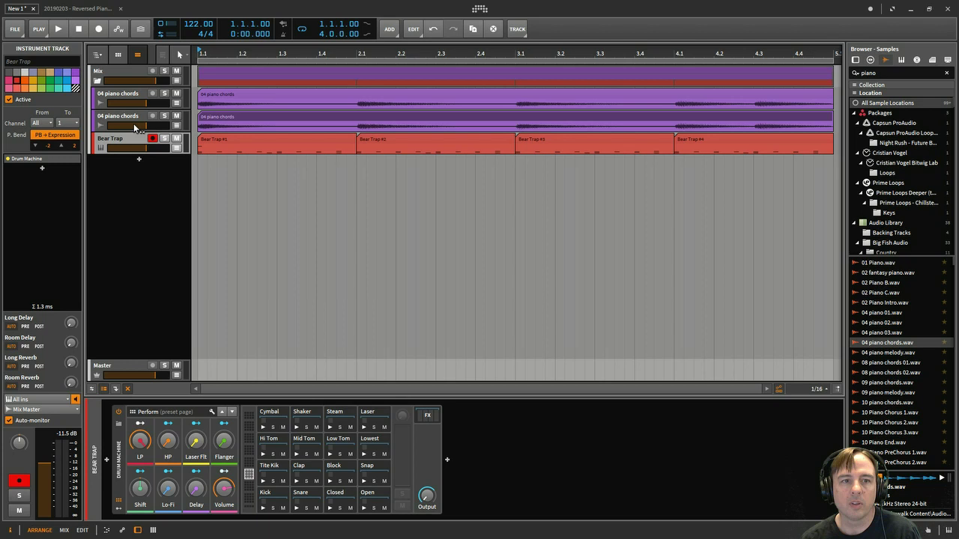
pyautogui.moveTo(124, 142); pyautogui.dragTo(143, 94)
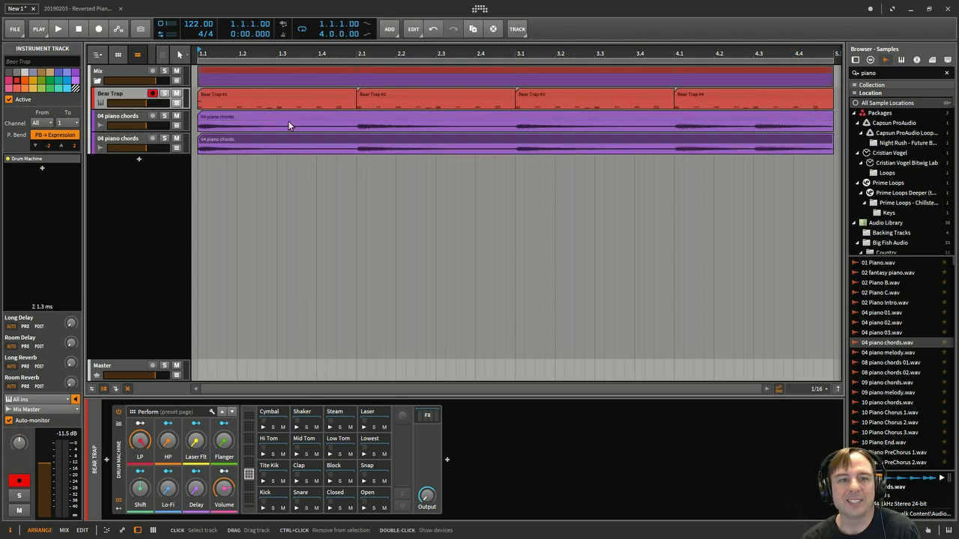
pyautogui.click(236, 147)
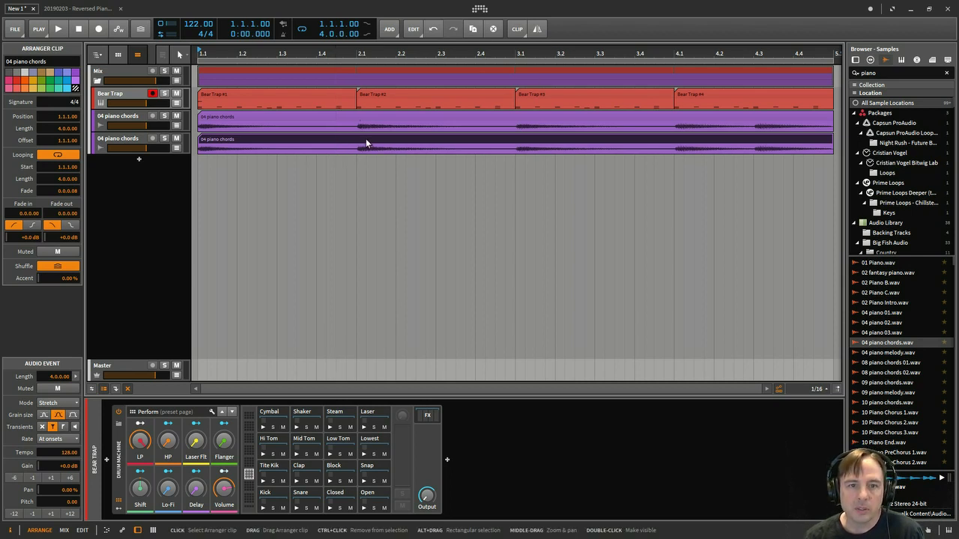
pyautogui.click(520, 30)
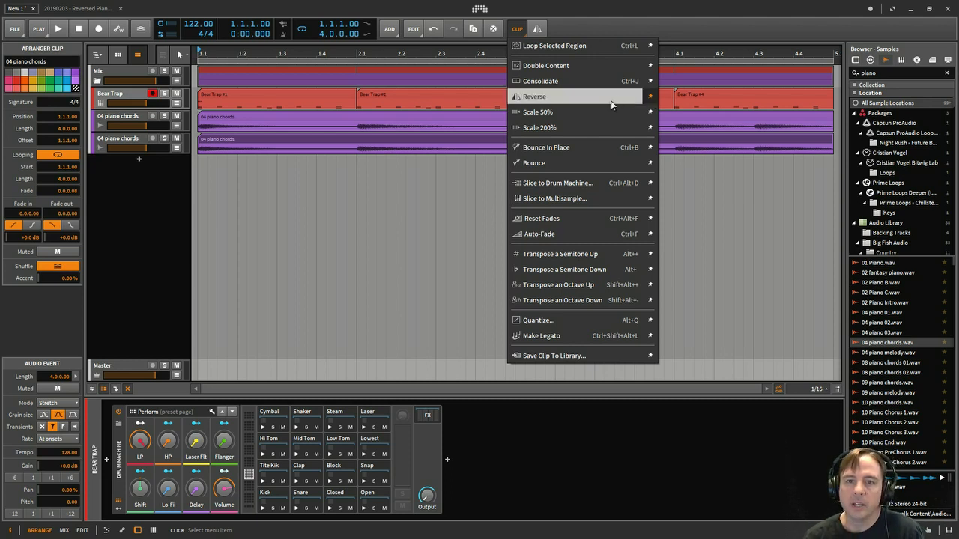
pyautogui.click(573, 16)
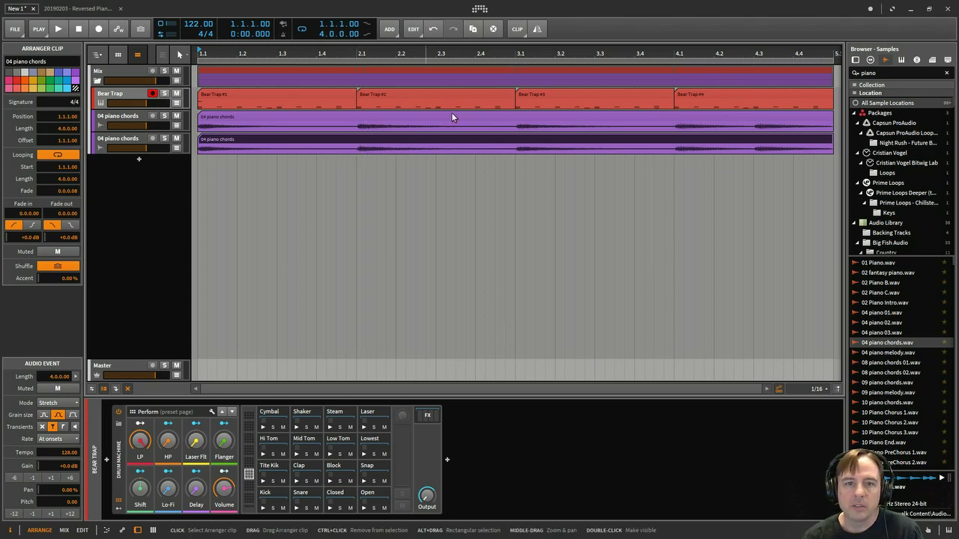
pyautogui.click(536, 29)
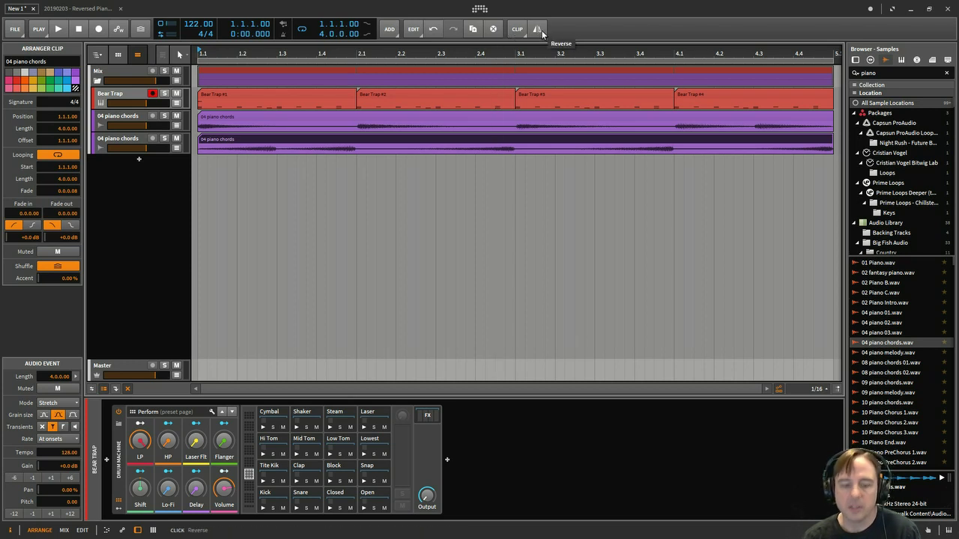
pyautogui.hotkey('ctrl', 'z')
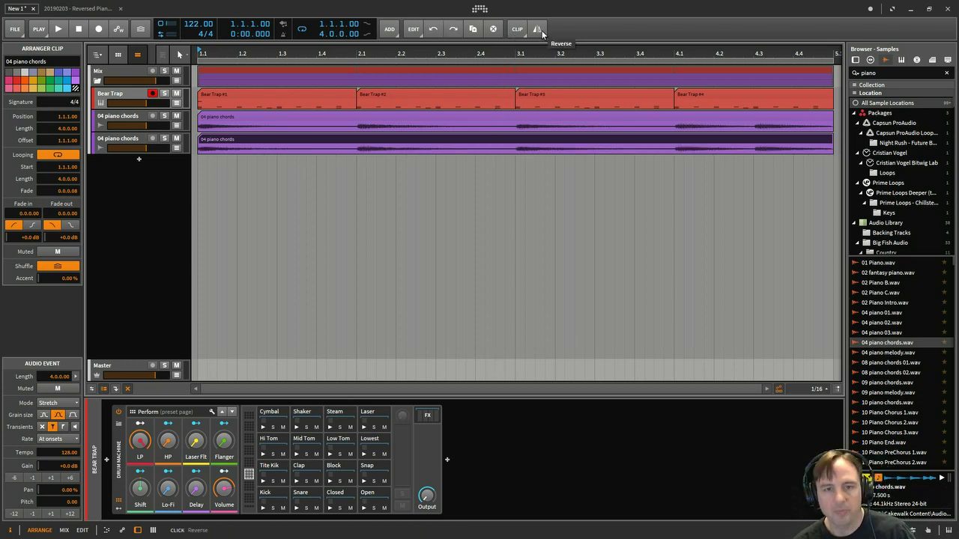
# Select bar 1 of the lower piano chords clip, split it at 2.1, and reverse that bar
pyautogui.click(354, 147)
pyautogui.moveTo(354, 147); pyautogui.dragTo(201, 149)
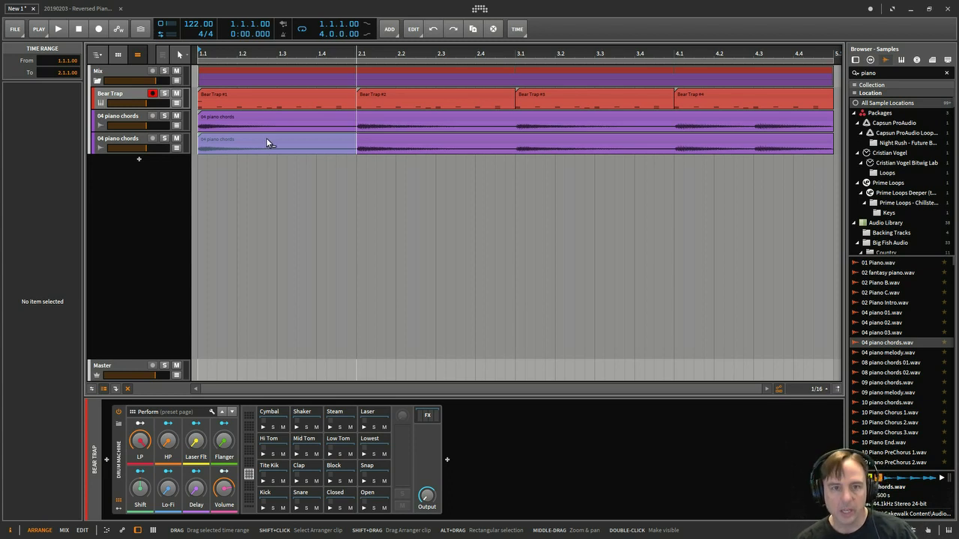
pyautogui.hotkey('ctrl', 'e')
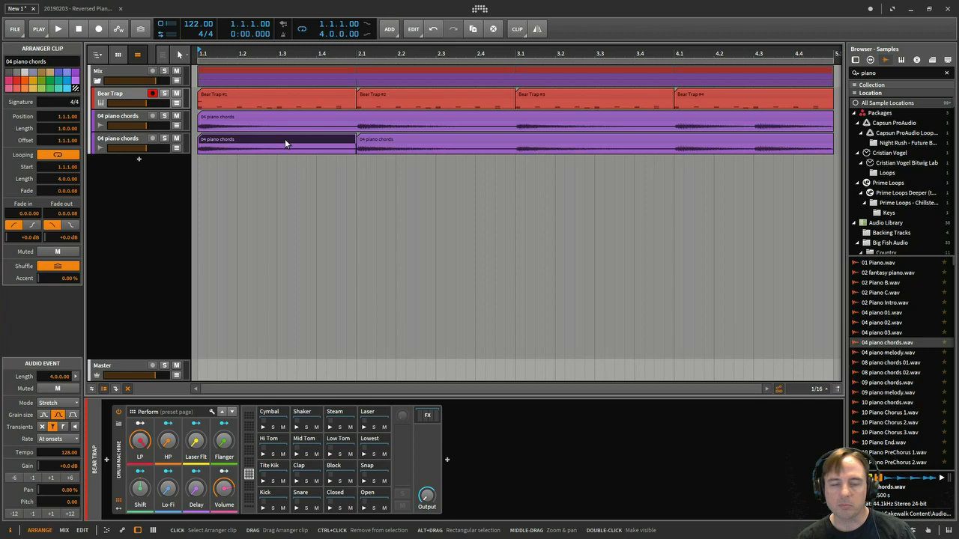
pyautogui.click(536, 32)
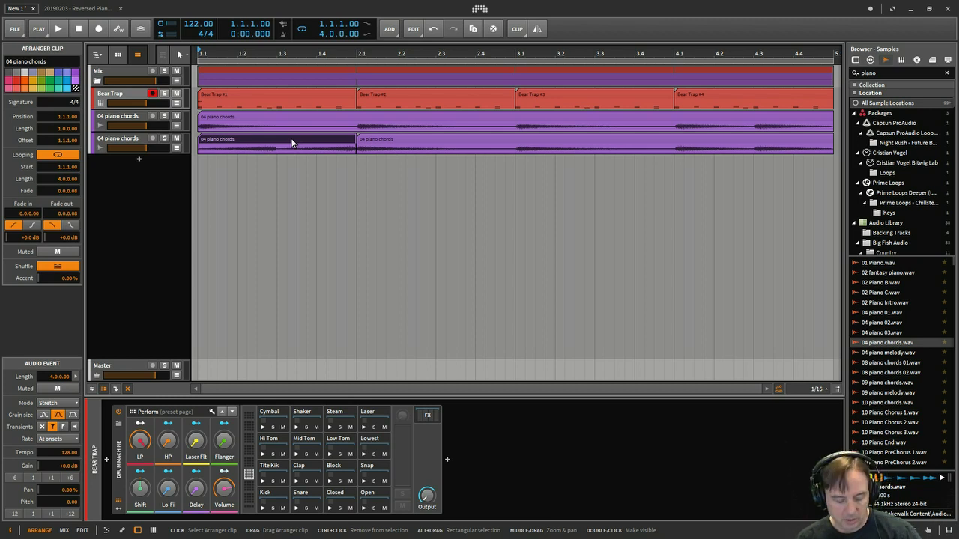
# Undo the reversal, looping change and bar 2.1 split to restore the four-bar clip
pyautogui.hotkey('ctrl', 'z')
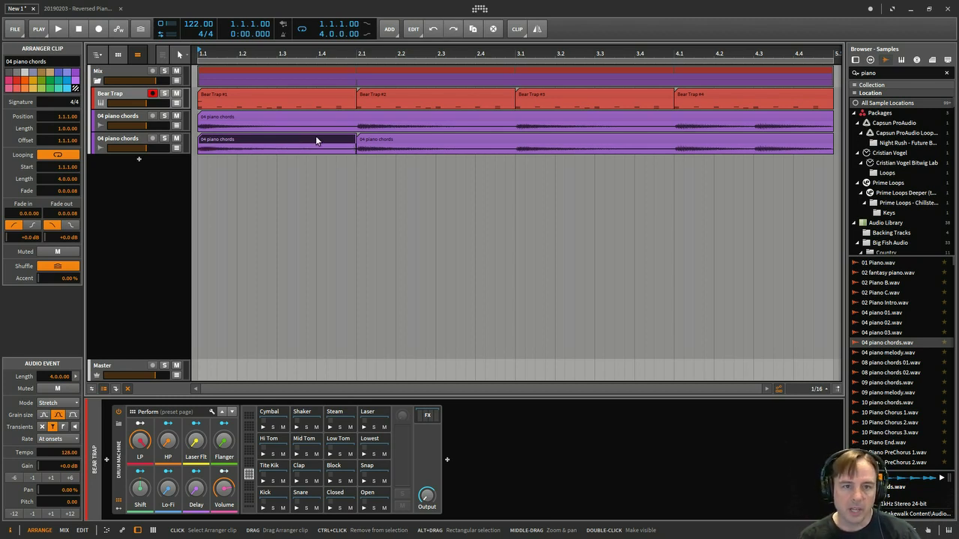
pyautogui.hotkey('ctrl', 'shift', 'z')
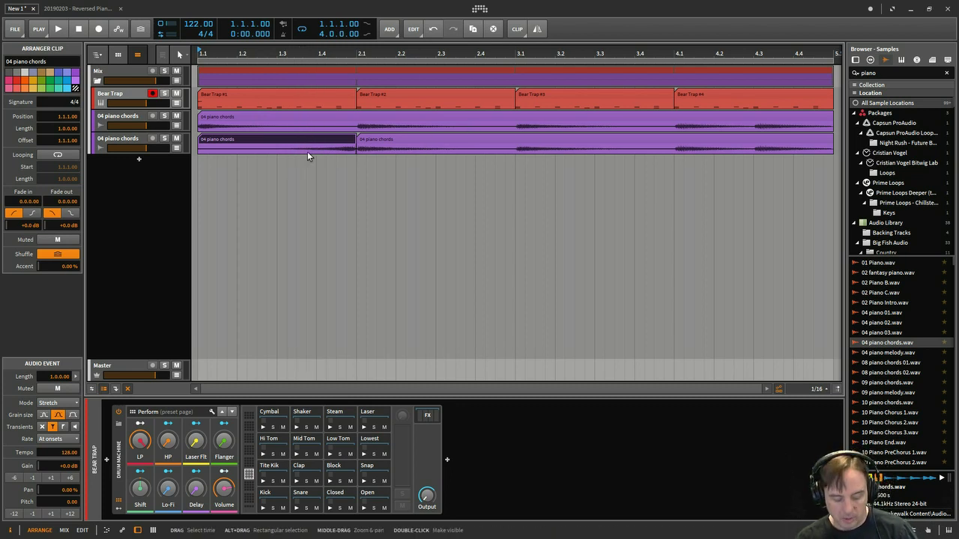
pyautogui.hotkey('ctrl', 'z')
pyautogui.hotkey('ctrl', 'z')
pyautogui.hotkey('ctrl', 'z')
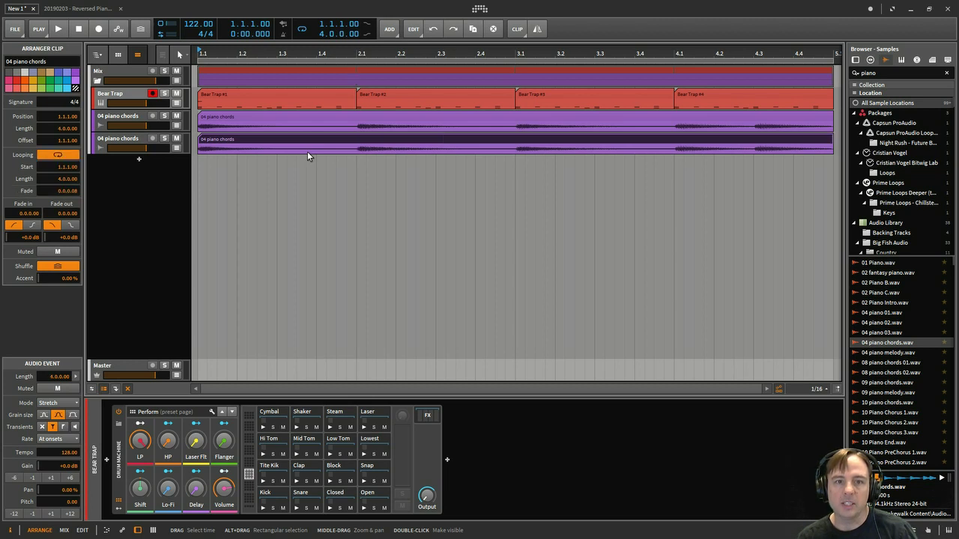
# In the detail editor, split the lower piano audio at 2.1 and reverse the first-bar event
pyautogui.doubleClick(361, 140)
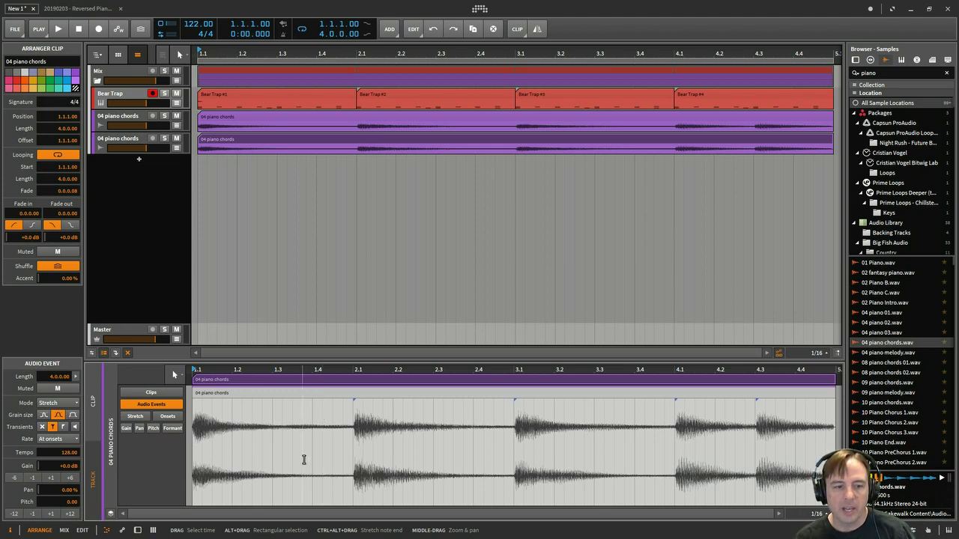
pyautogui.moveTo(351, 454); pyautogui.dragTo(193, 462)
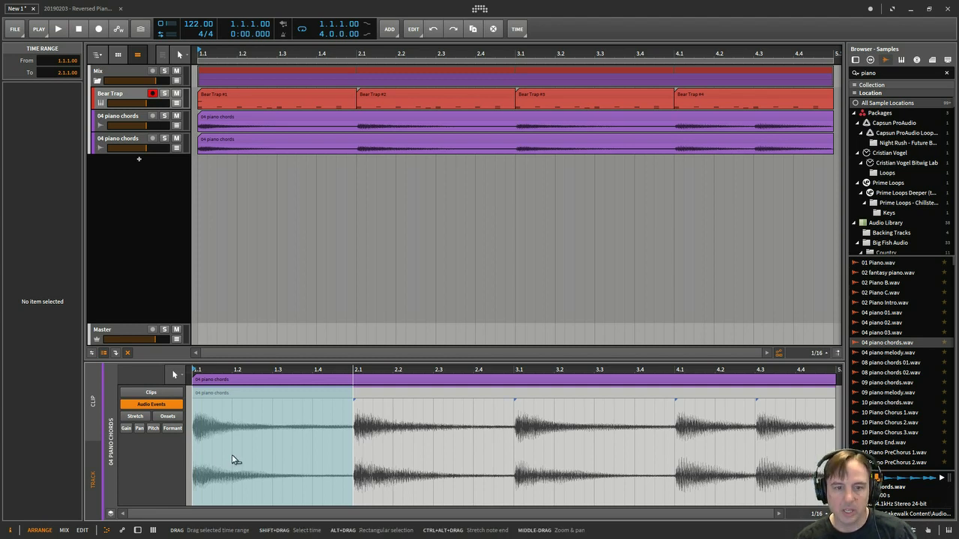
pyautogui.hotkey('ctrl', 'e')
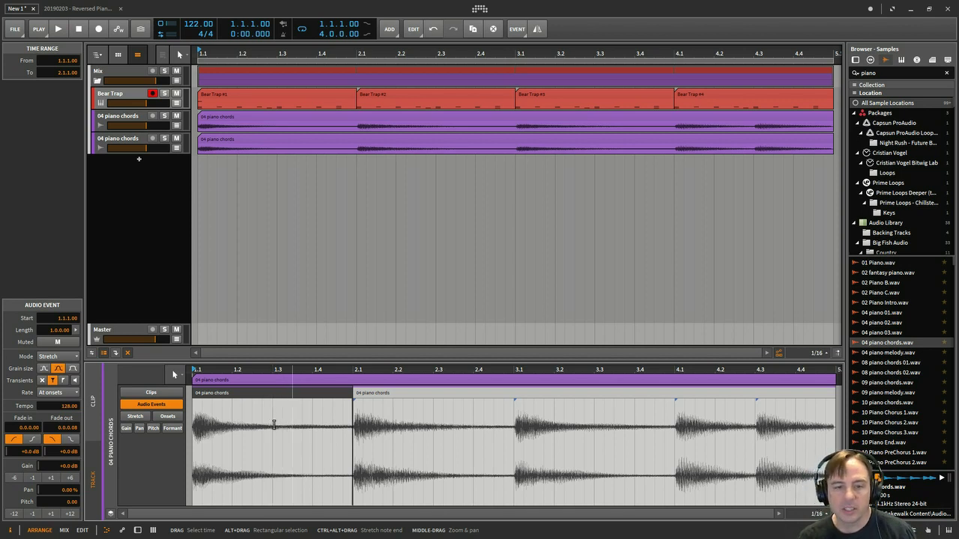
pyautogui.click(534, 32)
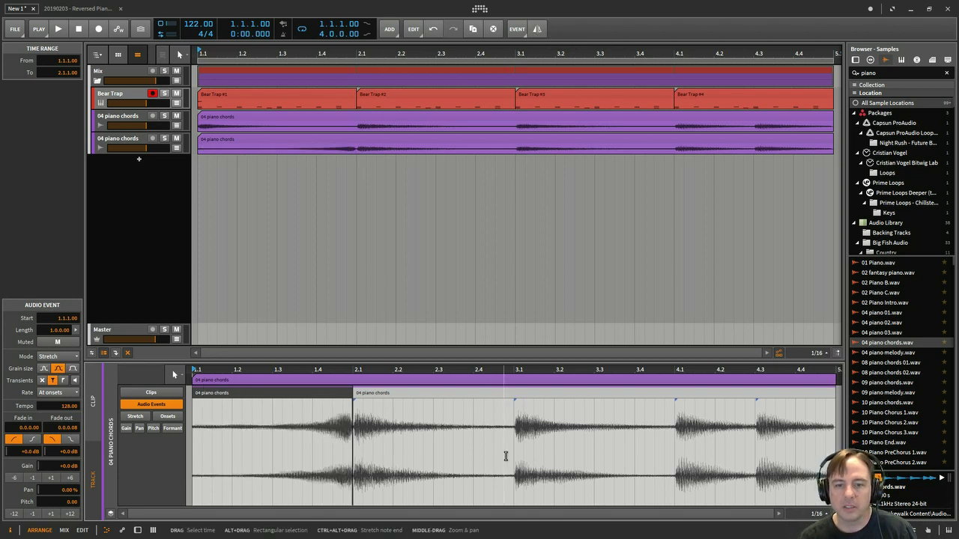
# Split off bar 3 and the 4.3-to-end section, reversing each new event
pyautogui.moveTo(514, 450); pyautogui.dragTo(675, 447)
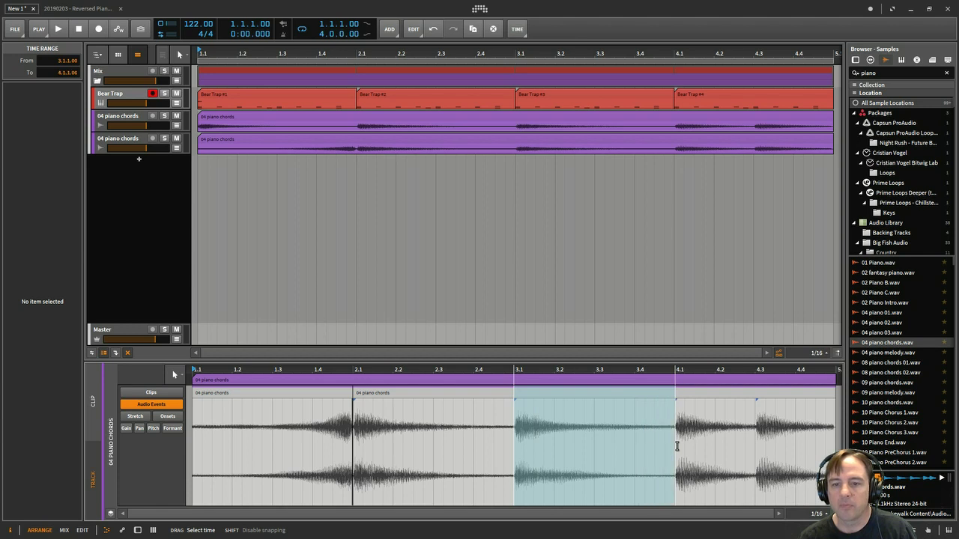
pyautogui.hotkey('ctrl', 'e')
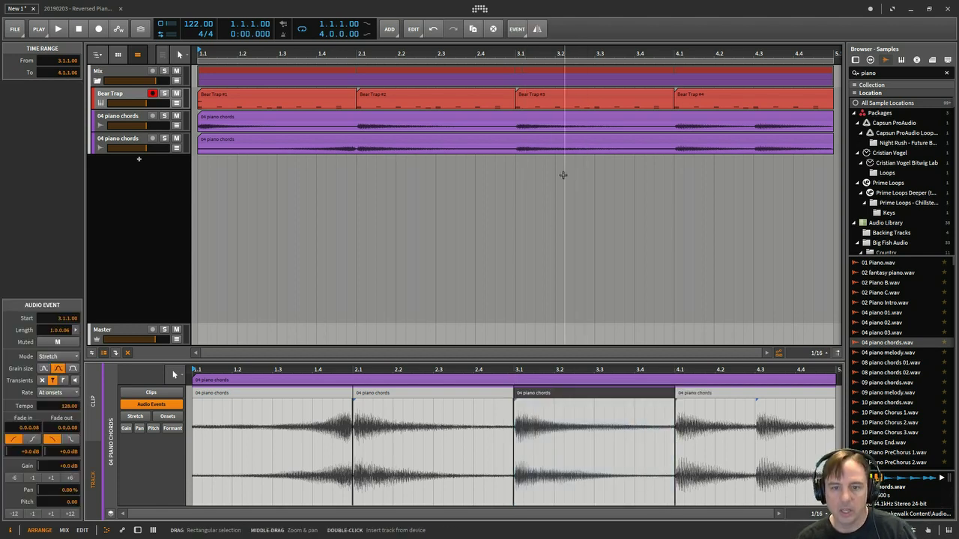
pyautogui.click(537, 28)
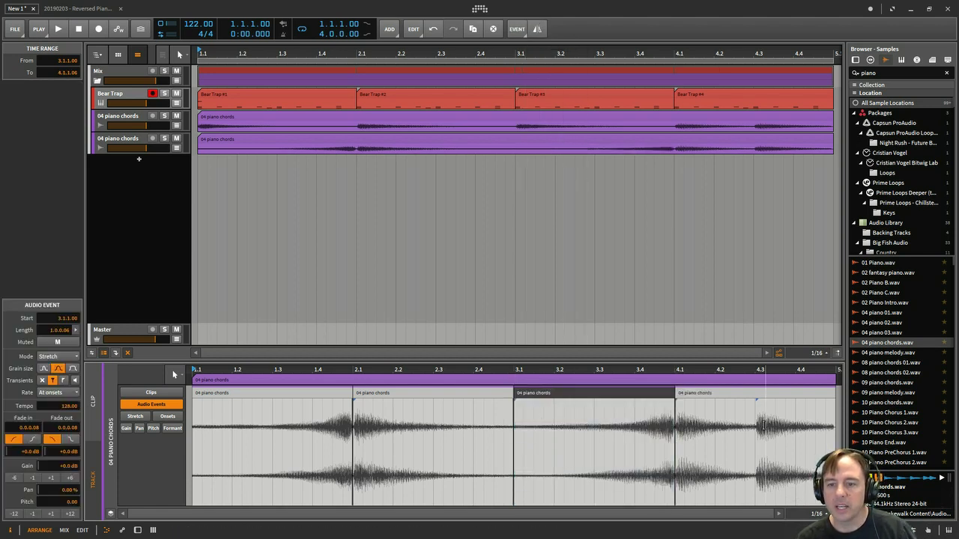
pyautogui.moveTo(756, 442); pyautogui.dragTo(834, 442)
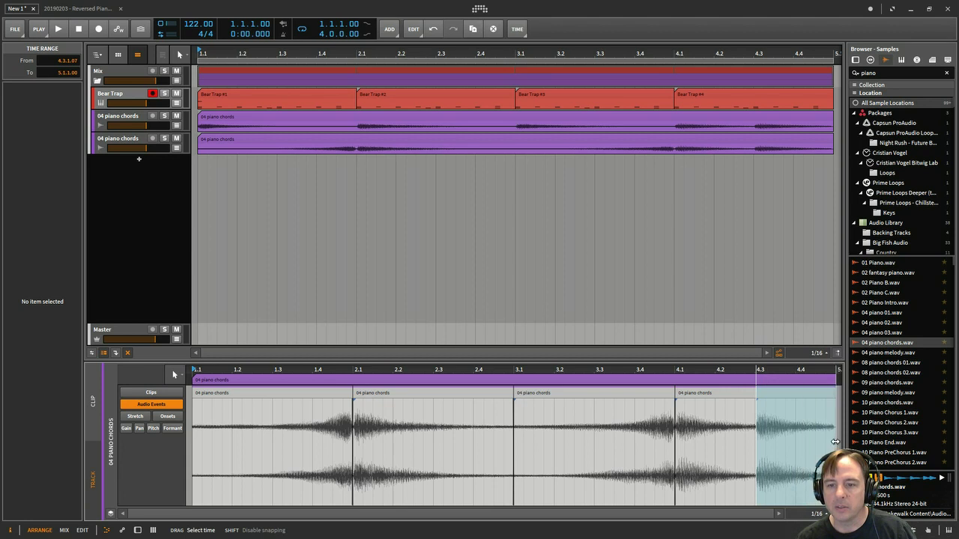
pyautogui.hotkey('ctrl', 'e')
pyautogui.click(786, 396)
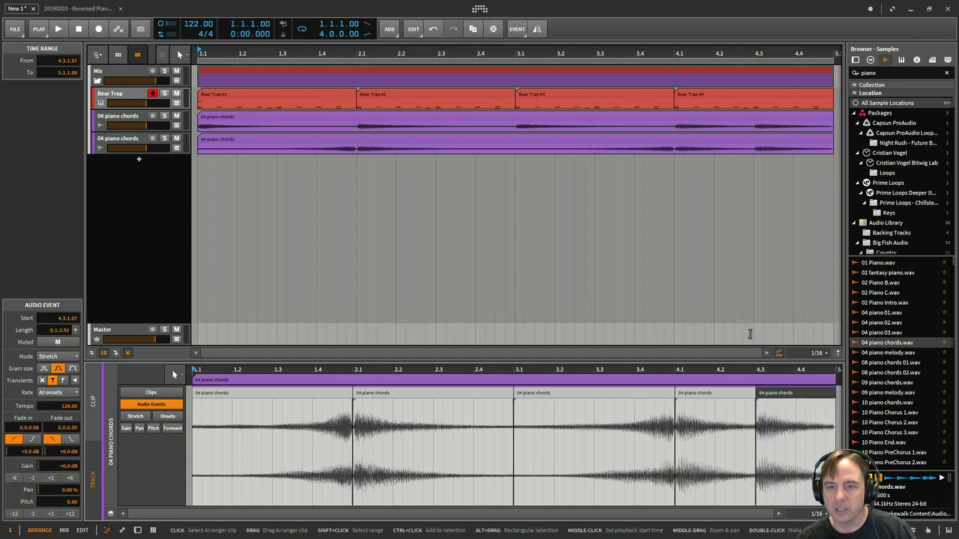
pyautogui.click(537, 28)
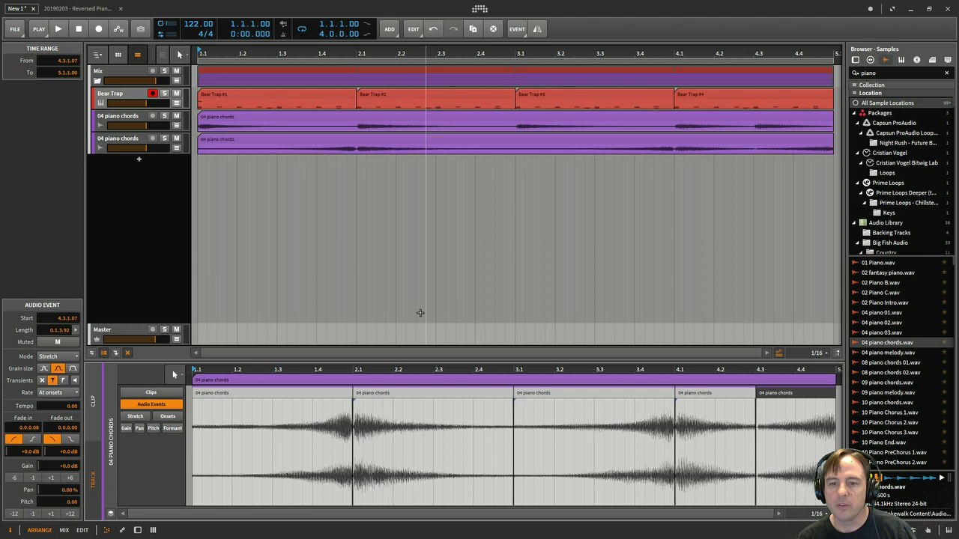
# Delete the piano chord events spanning 2.1–3.1 and 4.1–4.3
pyautogui.click(423, 394)
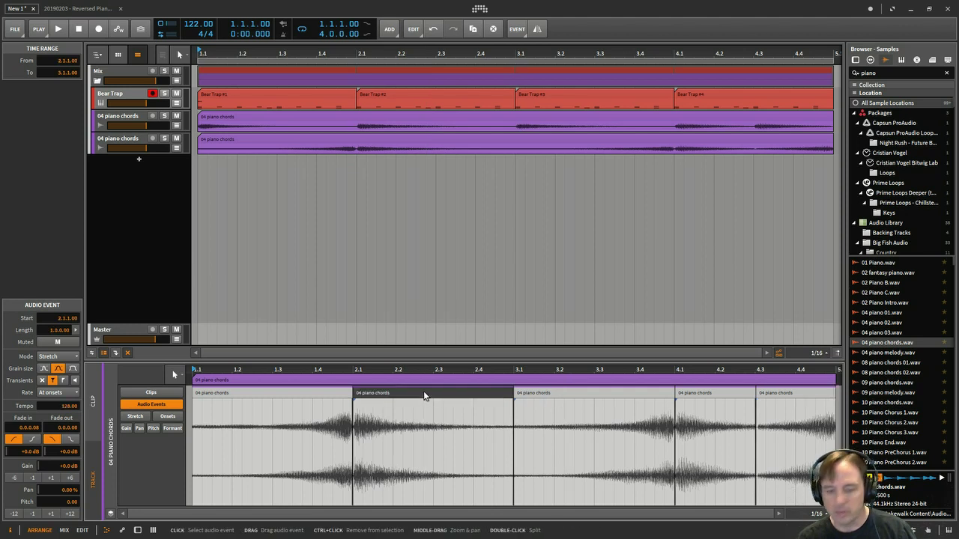
pyautogui.press('Delete')
pyautogui.click(724, 395)
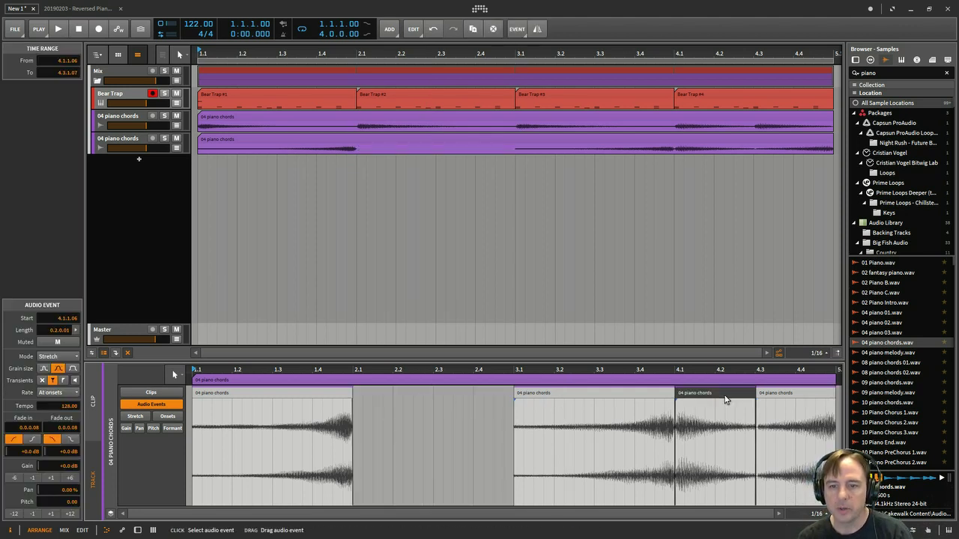
pyautogui.press('Delete')
# Play the arrangement with the duplicated piano chords track soloed, then stop
pyautogui.press('space')
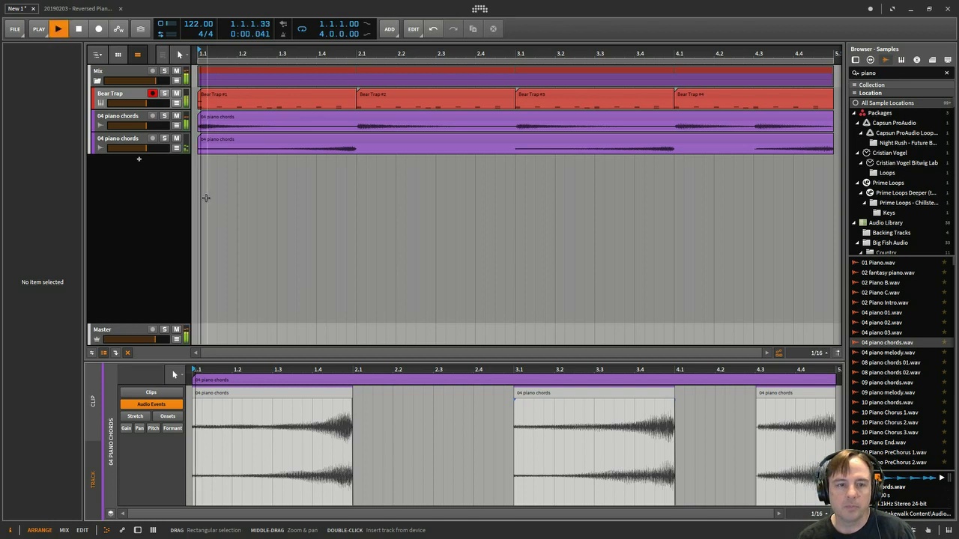
pyautogui.click(167, 140)
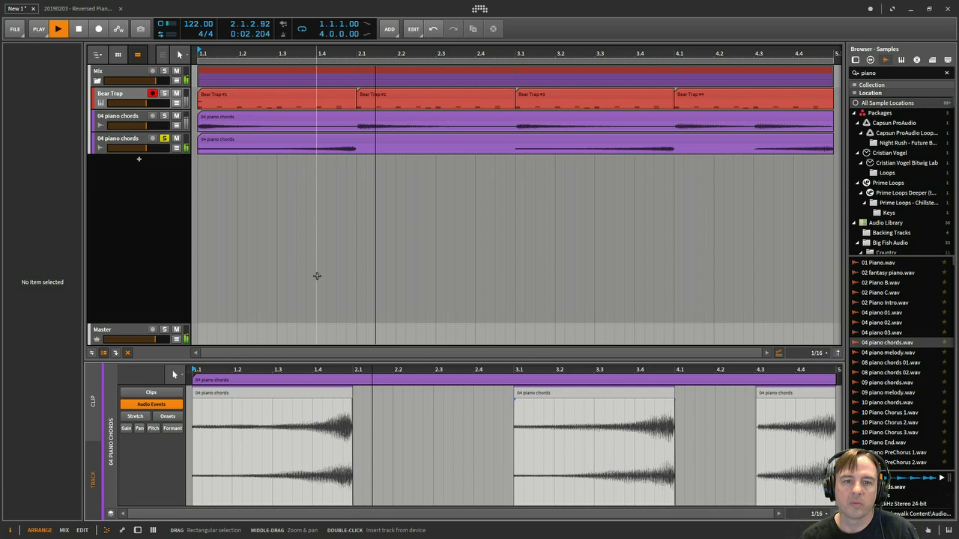
pyautogui.press('space')
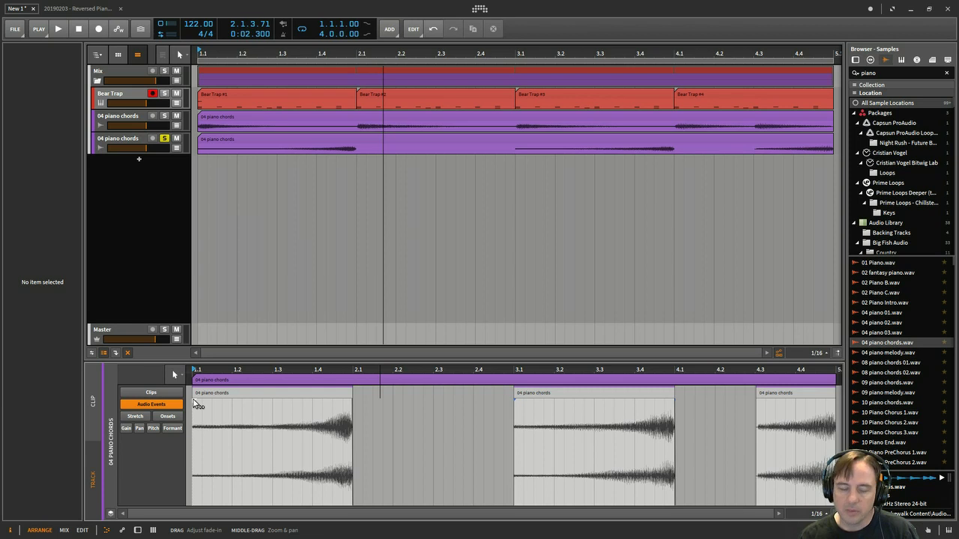
# Fade in the three sections up to about 1.2, 3.2 and 4.35, then play back
pyautogui.moveTo(193, 403); pyautogui.dragTo(272, 400)
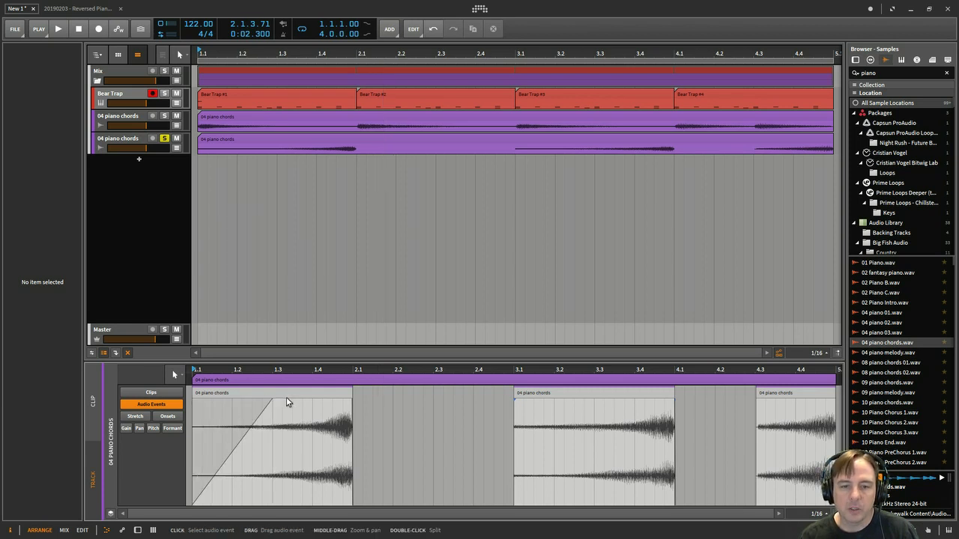
pyautogui.moveTo(514, 399); pyautogui.dragTo(594, 400)
pyautogui.moveTo(757, 400); pyautogui.dragTo(801, 404)
pyautogui.press('space')
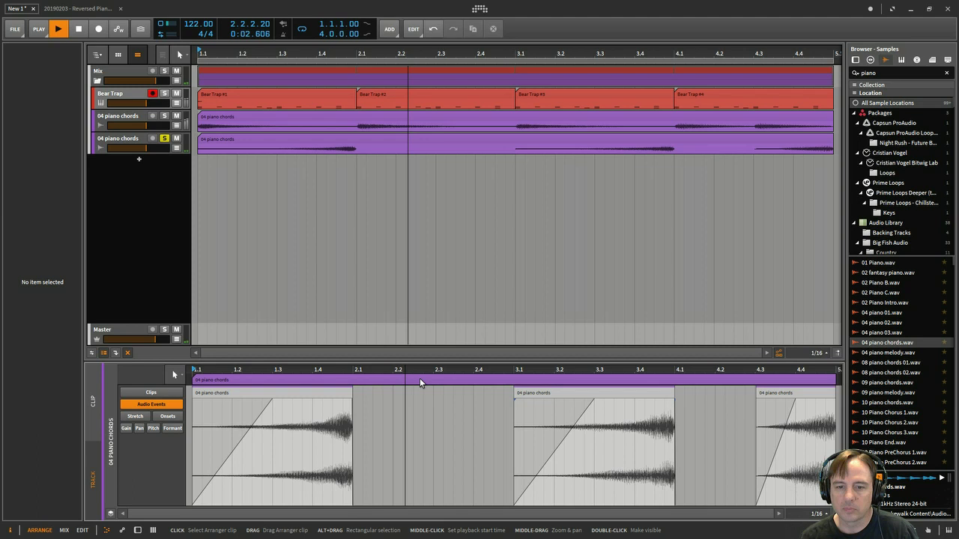
pyautogui.click(137, 530)
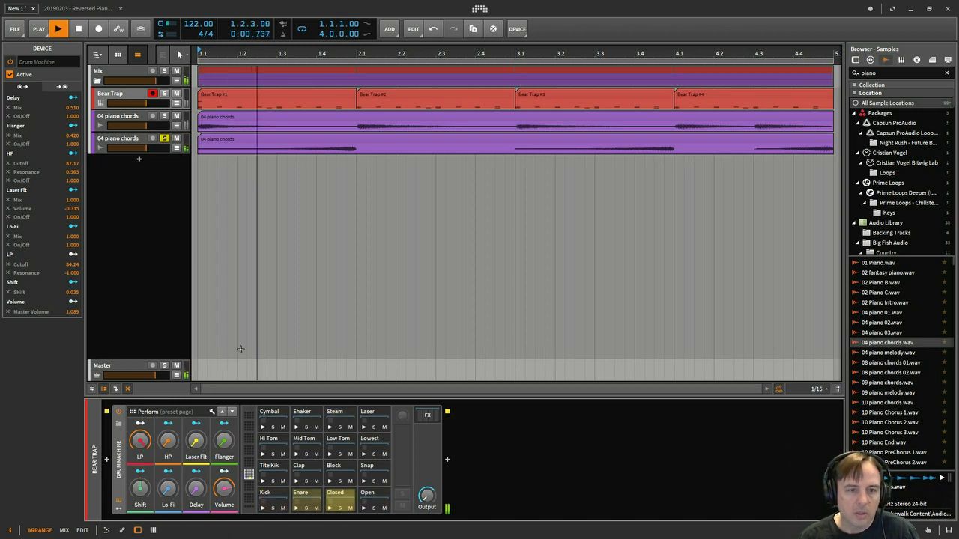
# Insert a Reverb on the duplicated piano chords track and raise its decay to 4.57 s
pyautogui.click(137, 144)
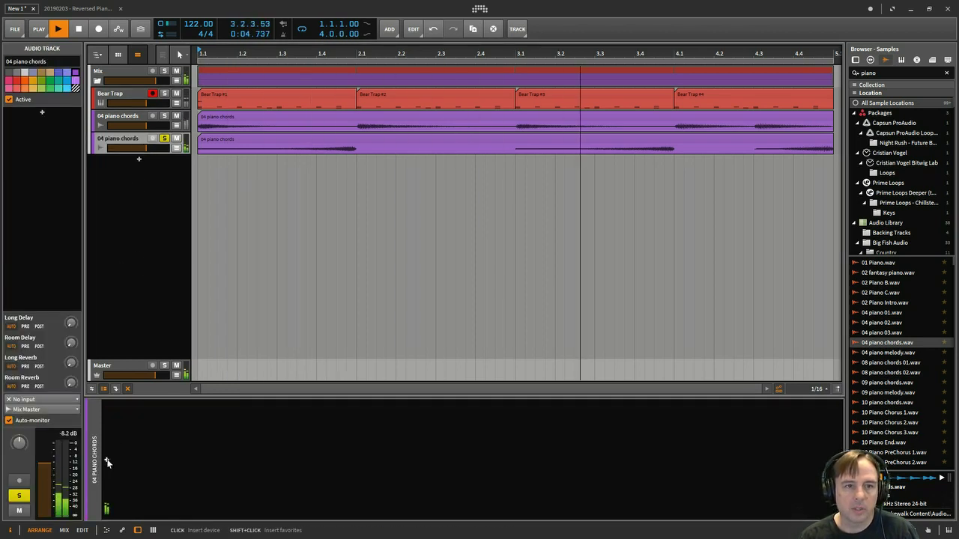
pyautogui.click(107, 461)
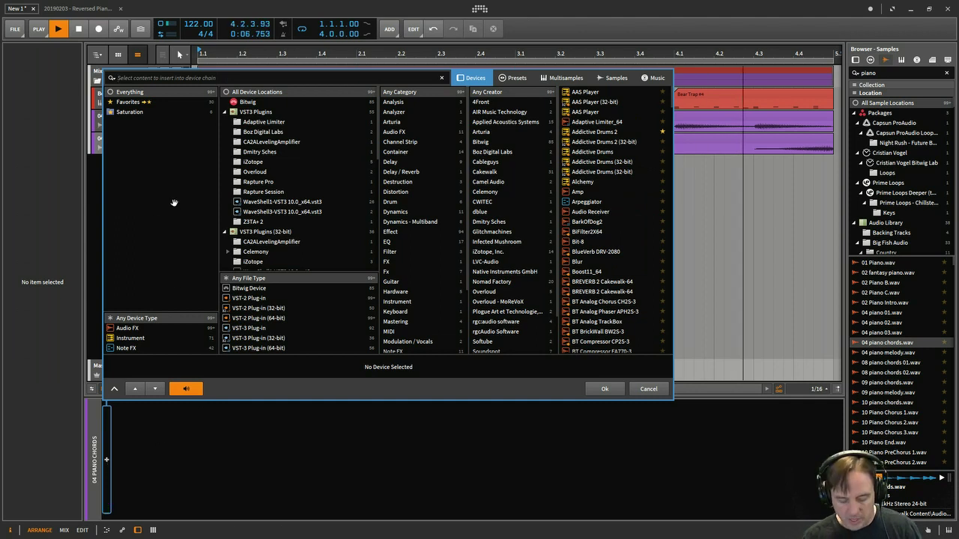
pyautogui.write('rev')
pyautogui.click(570, 101)
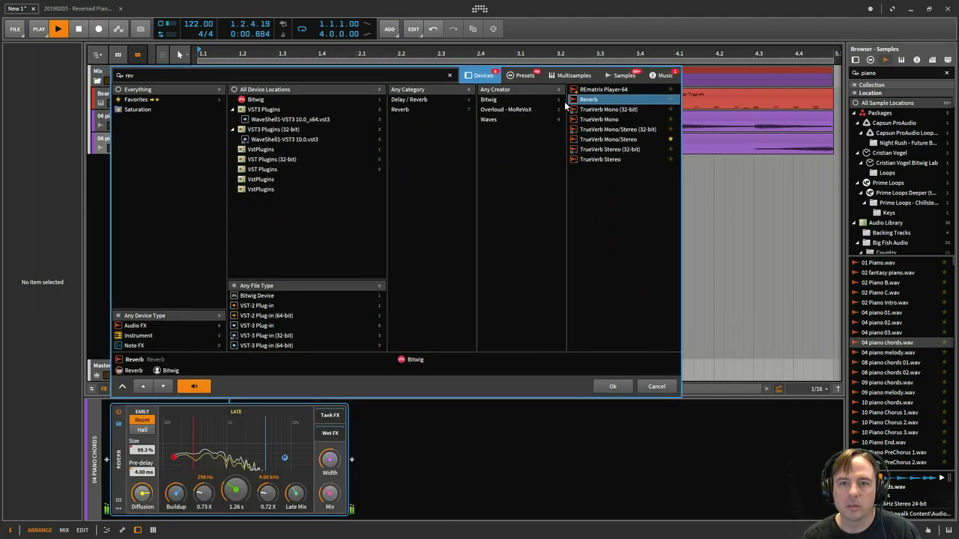
pyautogui.click(603, 385)
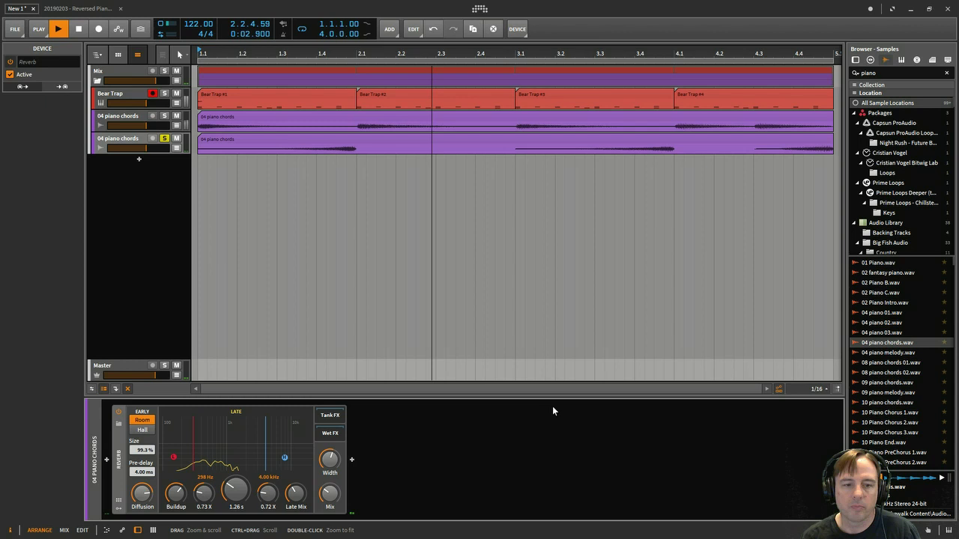
pyautogui.moveTo(236, 495); pyautogui.dragTo(236, 458)
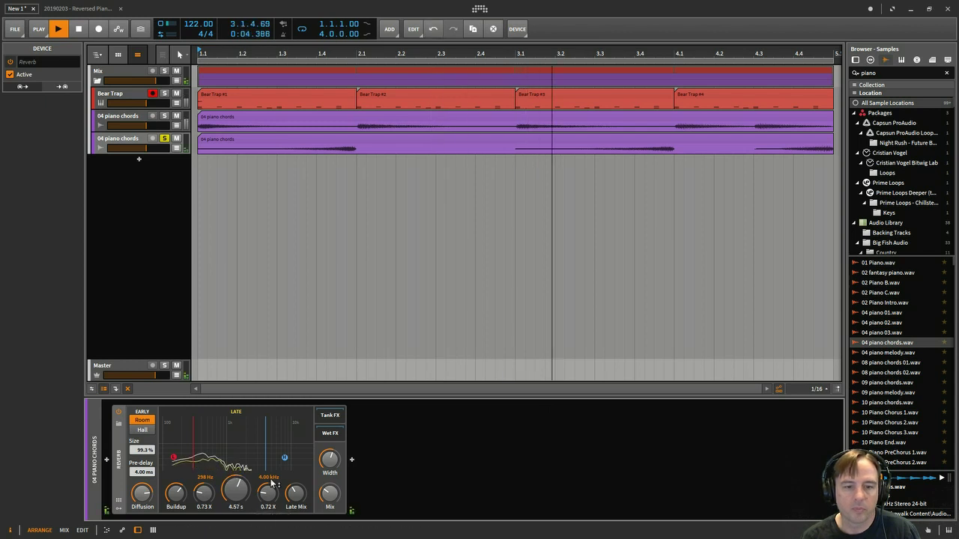
pyautogui.click(351, 460)
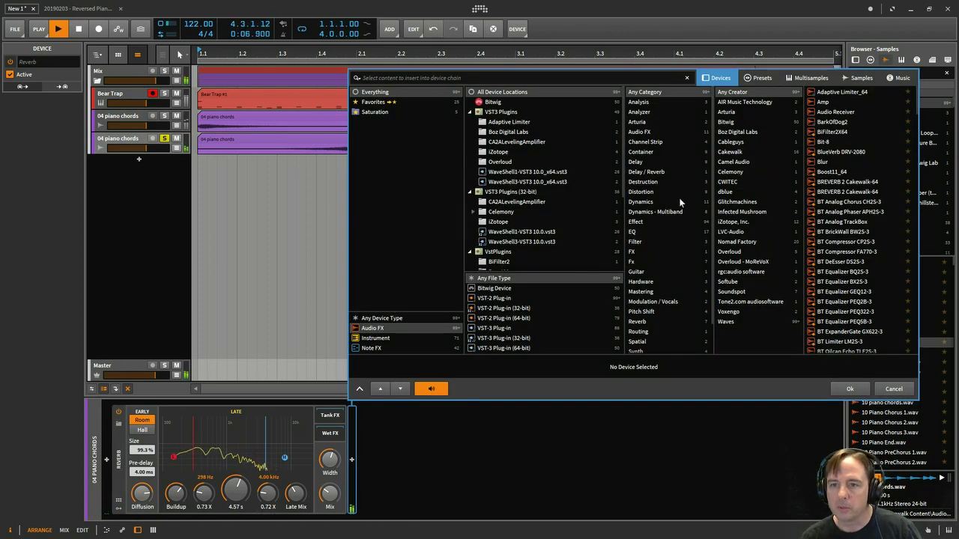
# Add a Chorus after the Reverb using the Phasey Chorus preset
pyautogui.write('chor')
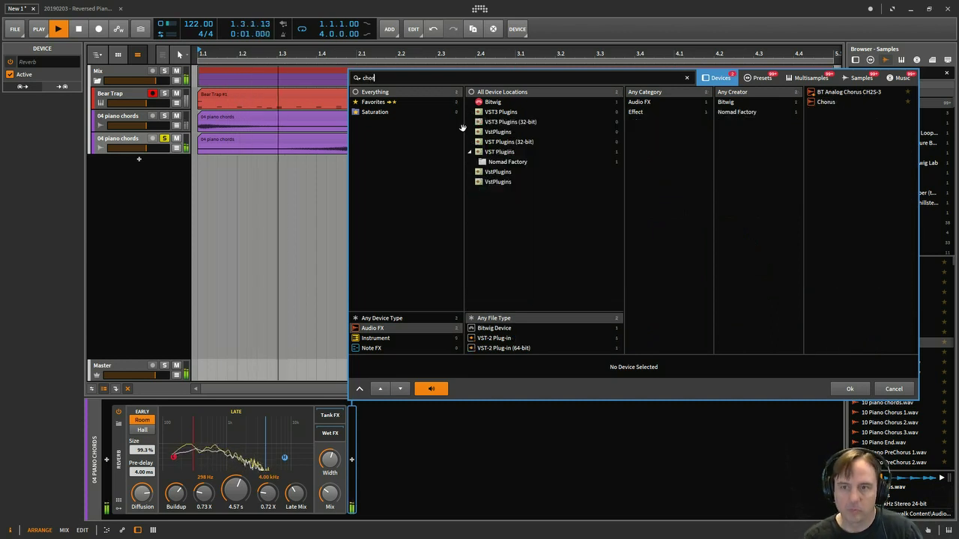
pyautogui.click(839, 101)
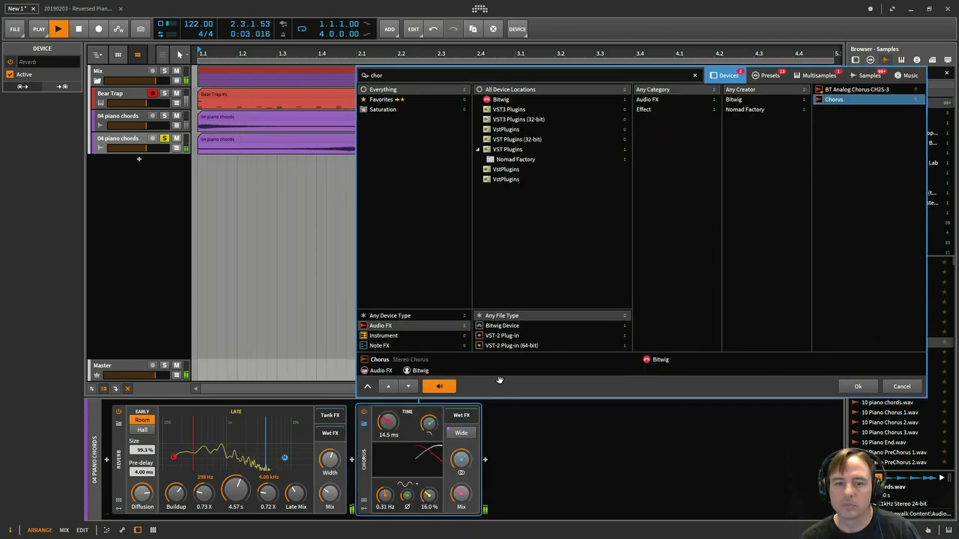
pyautogui.click(768, 75)
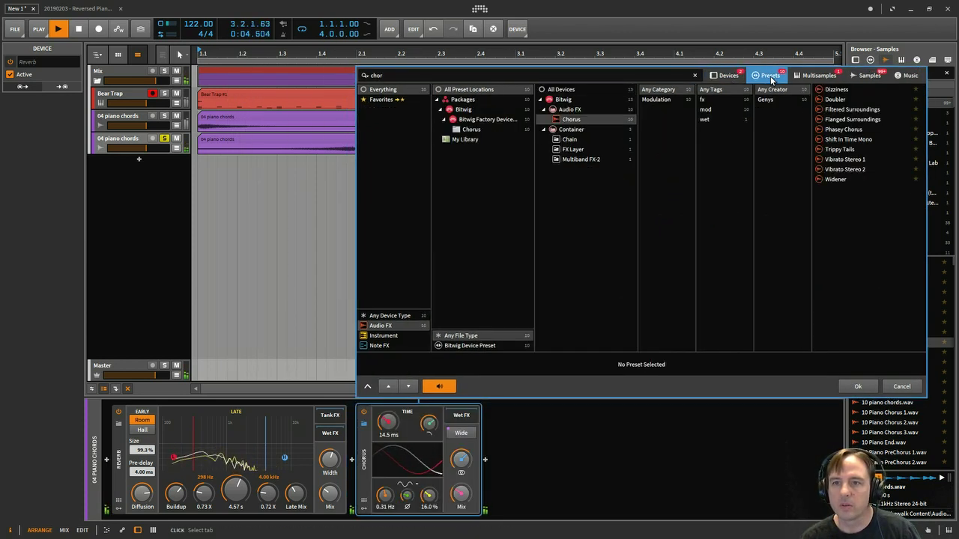
pyautogui.click(838, 130)
pyautogui.click(860, 388)
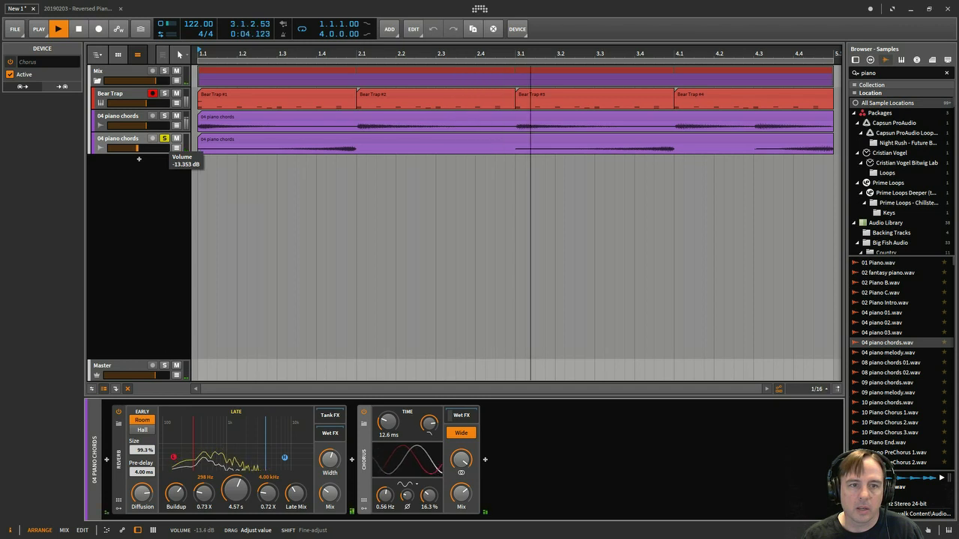
# Turn off solo on the duplicated piano chords track so it plays with the drums
pyautogui.click(165, 140)
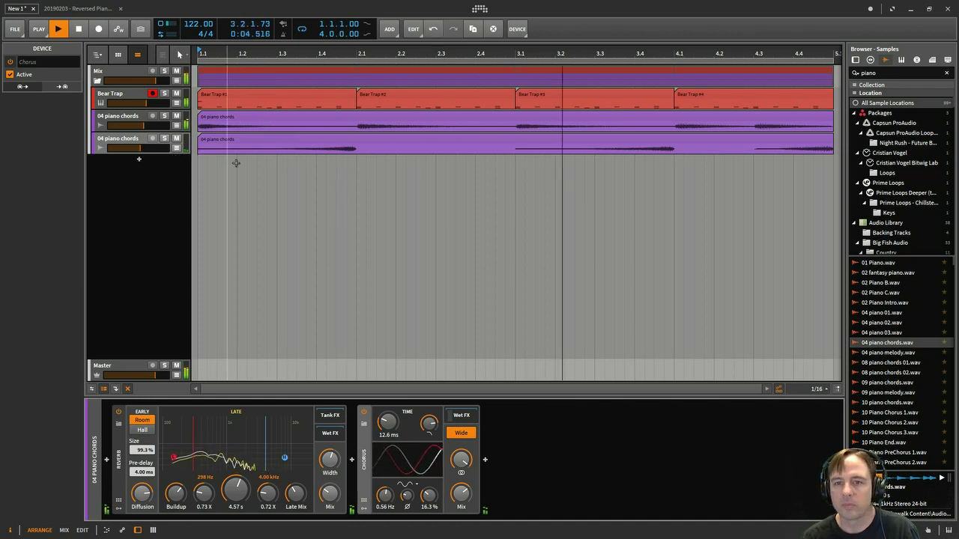
pyautogui.press('space')
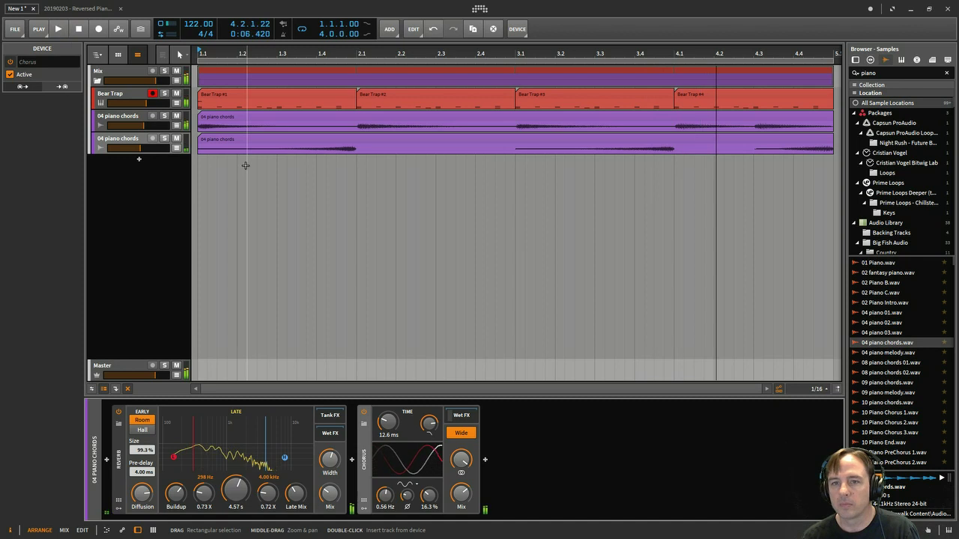